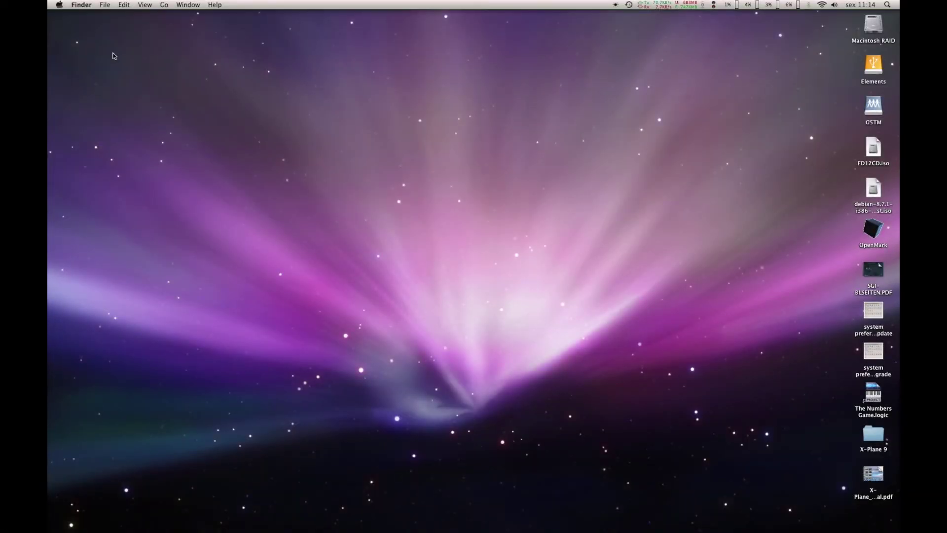
Open System Profiler from the system's About information and display the ATA and Serial-ATA device details
left_click(60, 5)
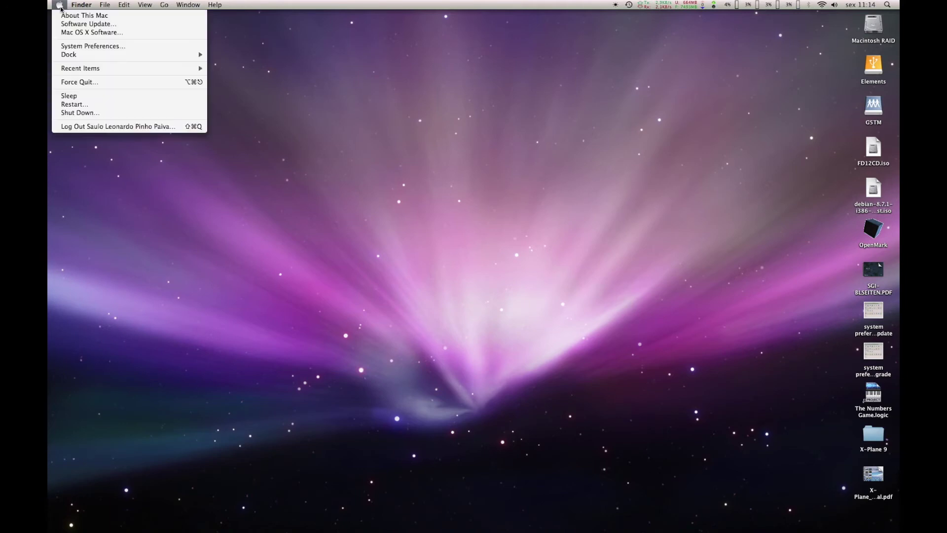
left_click(62, 16)
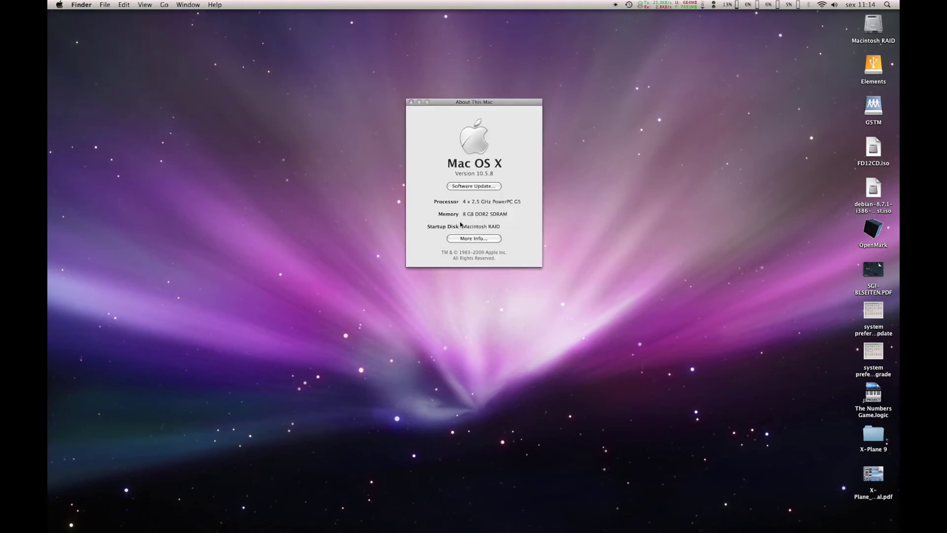
left_click(490, 240)
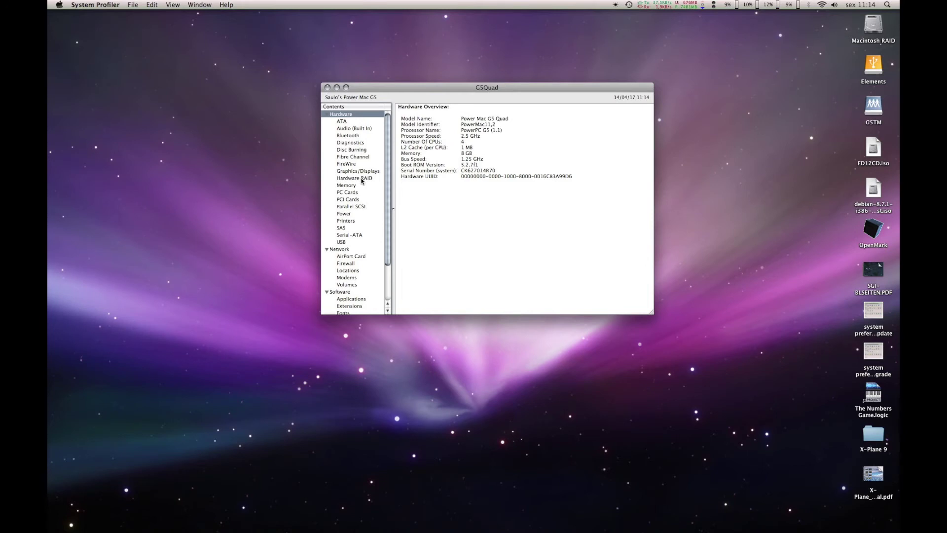
left_click(355, 123)
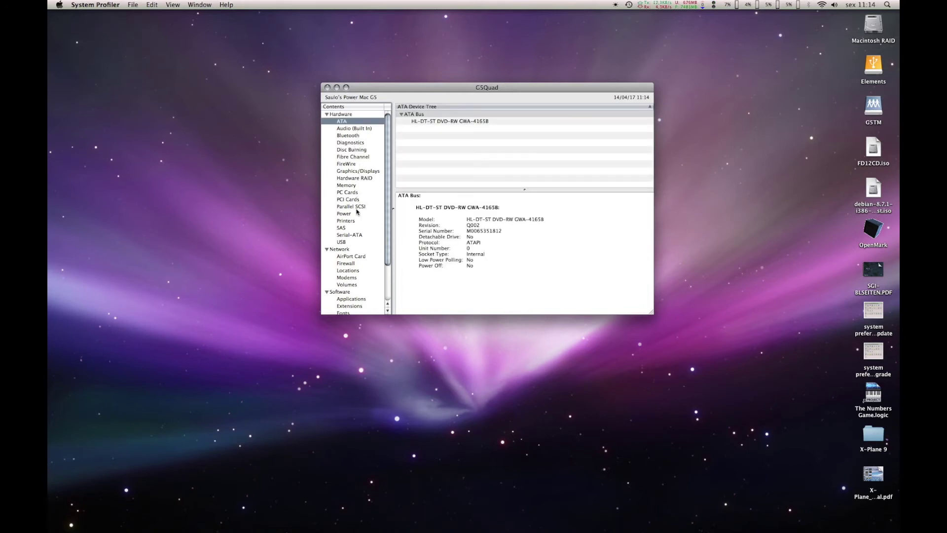
left_click(357, 237)
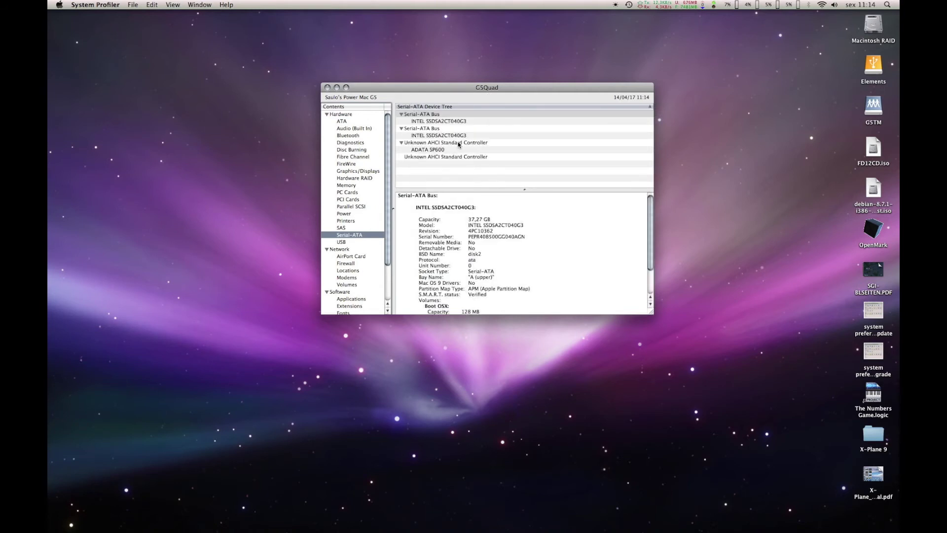
Compare the details of the two INTEL SSDSA2CT040G3 drives on the Serial-ATA buses
left_click(454, 122)
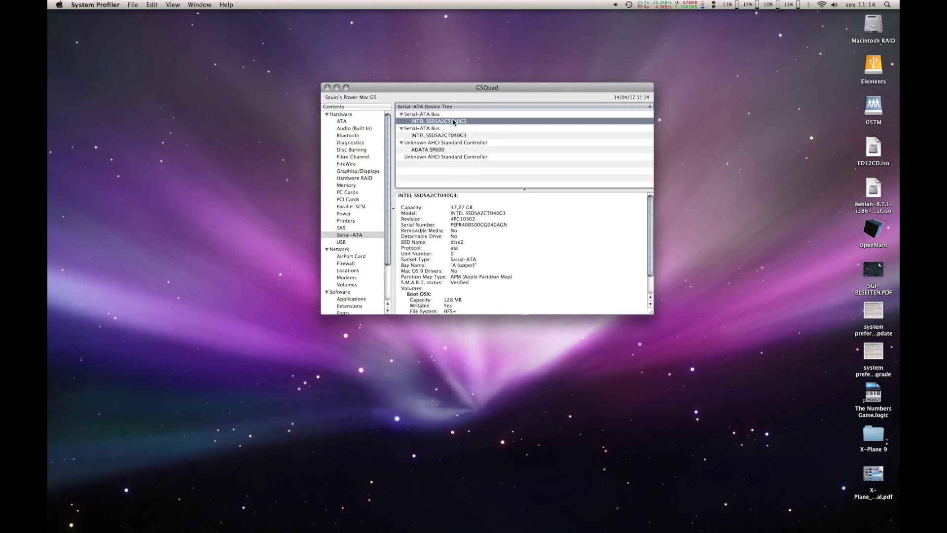
left_click(453, 136)
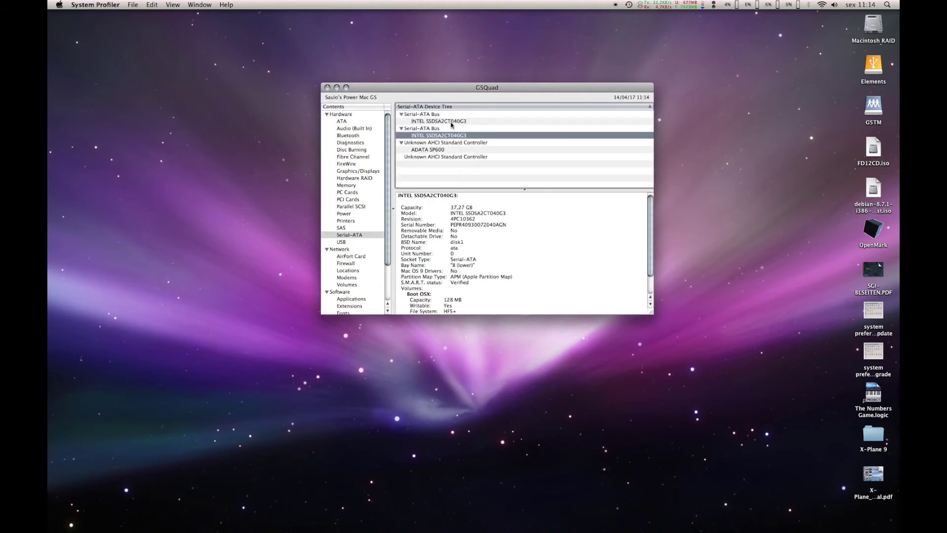
left_click(451, 123)
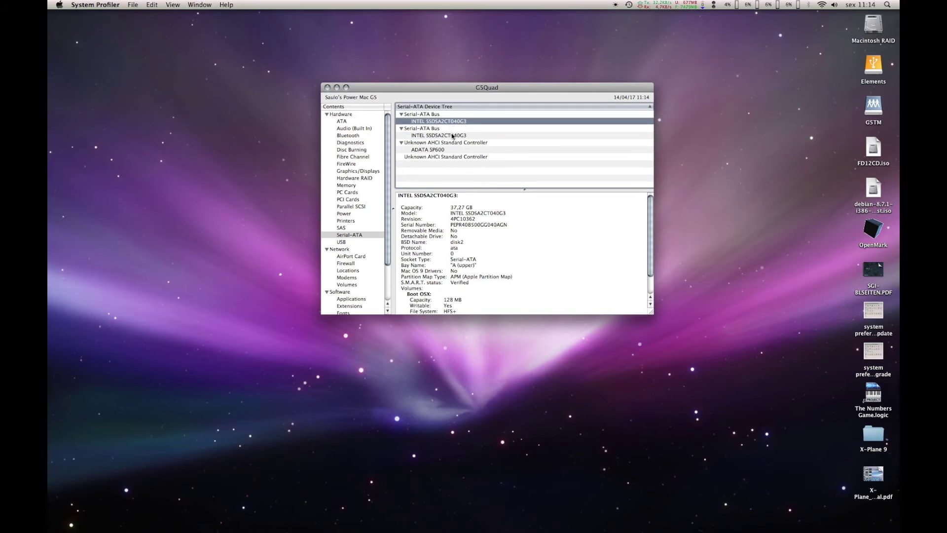
left_click(452, 136)
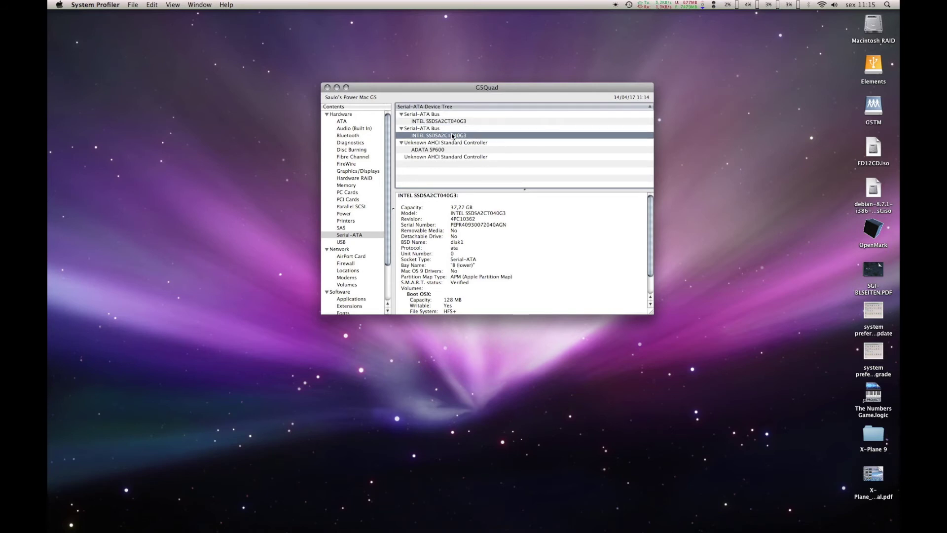
left_click(452, 122)
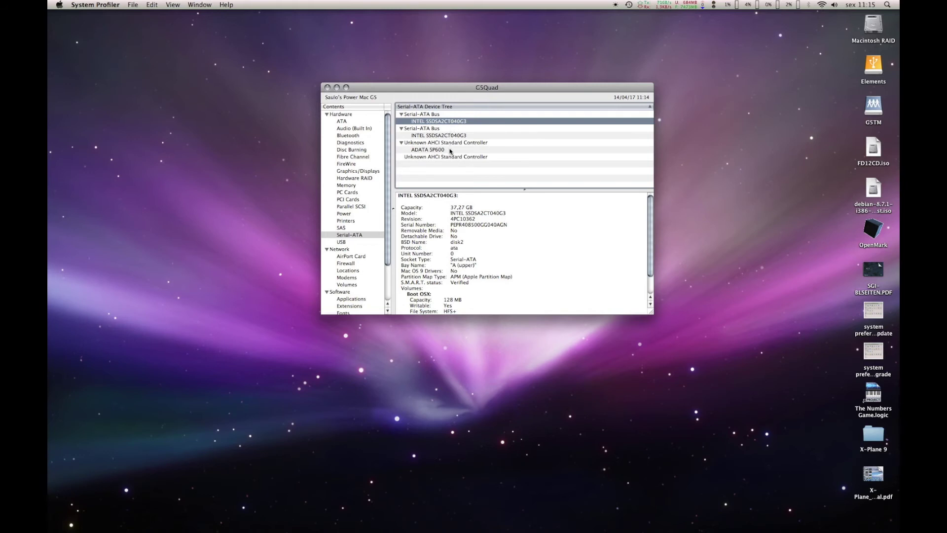
Examine the two Unknown AHCI Standard Controller entries and the attached ADATA SP600 drive's details
left_click(451, 144)
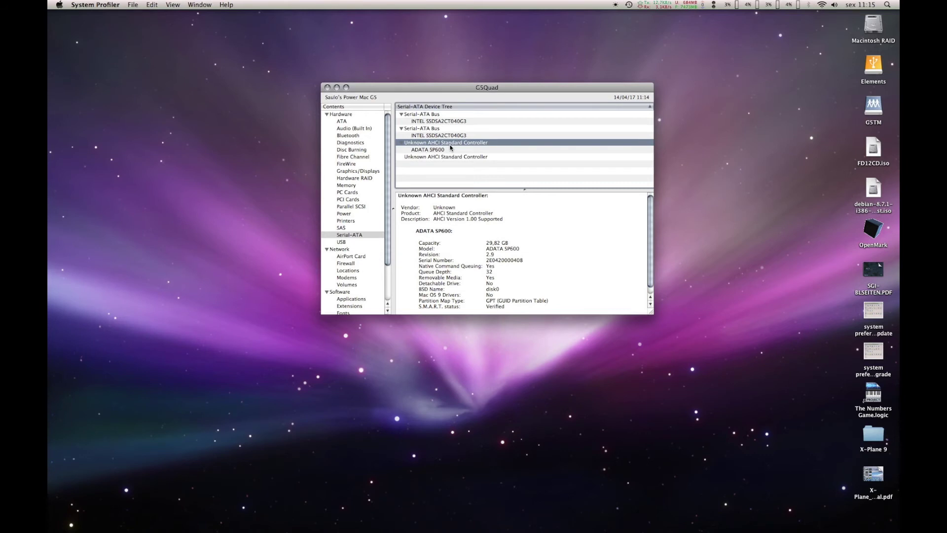
left_click(444, 157)
left_click(450, 143)
left_click(450, 158)
left_click(450, 150)
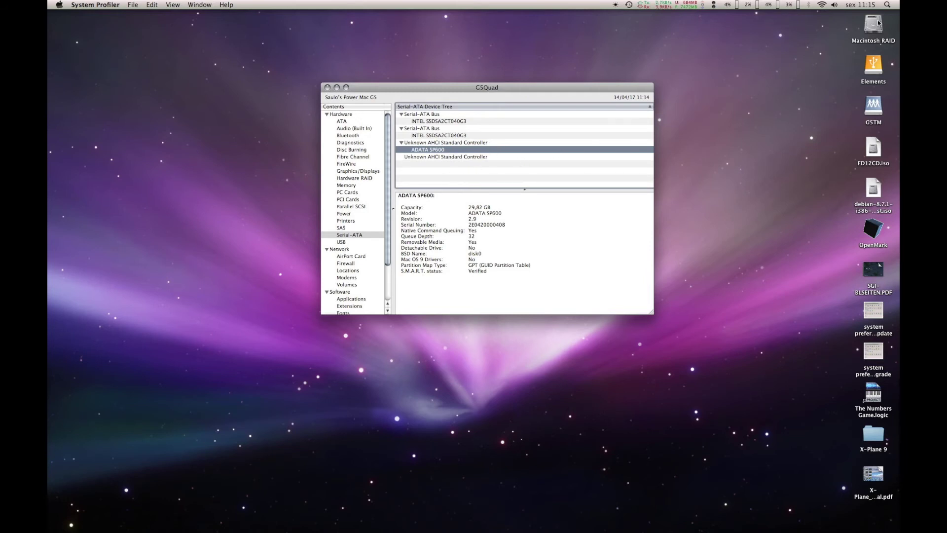
Open Disk Utility and display the partition layout of the 29,8 GB ADATA SP600 disk
left_click(887, 5)
type("disk")
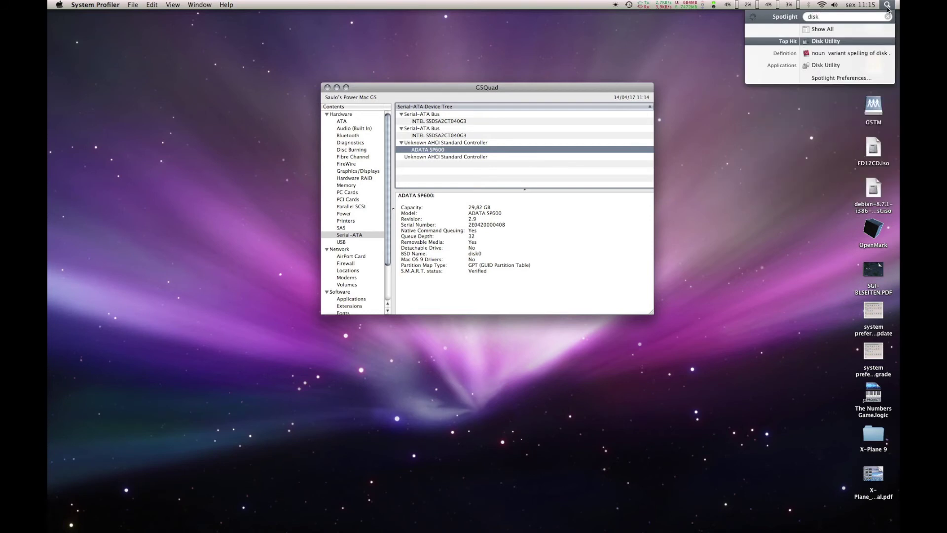
key("Return")
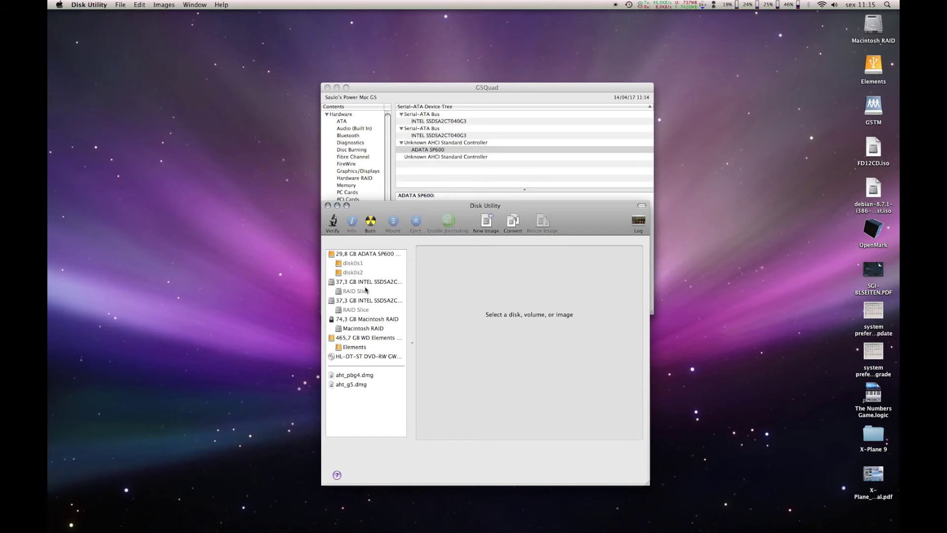
left_click(371, 255)
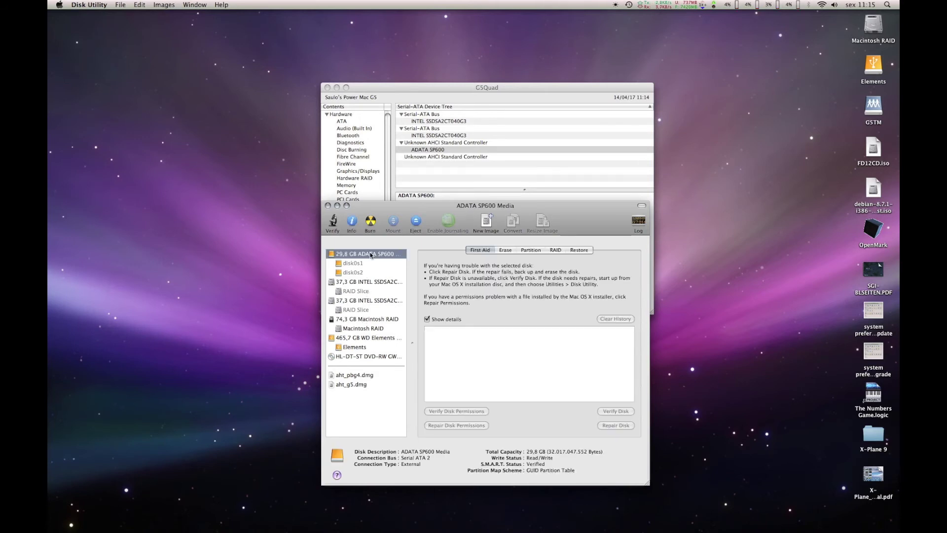
left_click(527, 251)
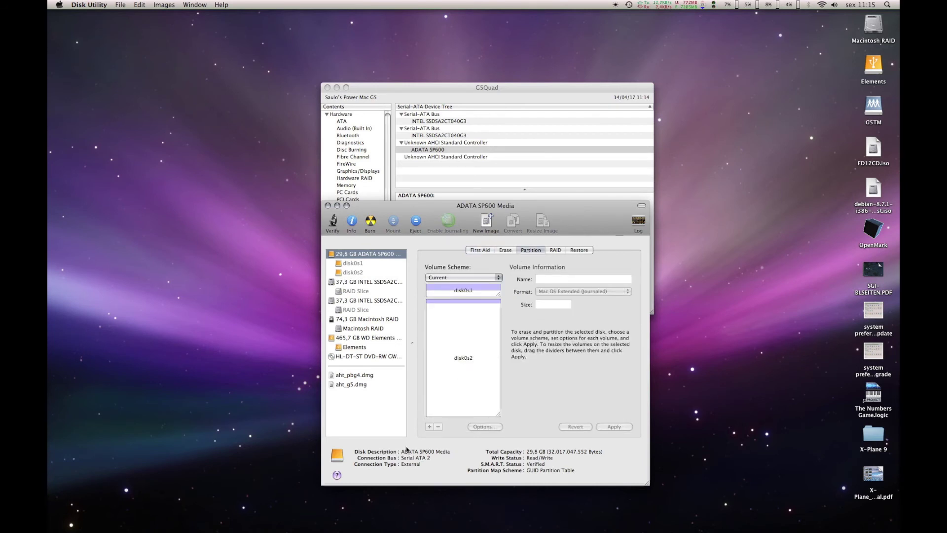
left_click_drag(402, 452, 448, 450)
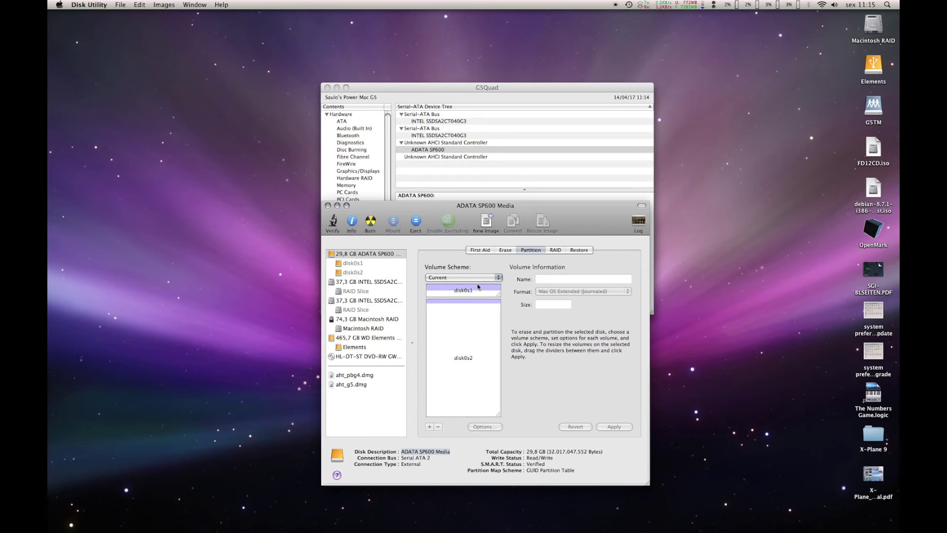
Repartition the ADATA SP600 disk as one Mac OS Extended (Journaled) volume named PCI SATA, and quit Disk Utility
left_click(478, 280)
left_click(479, 285)
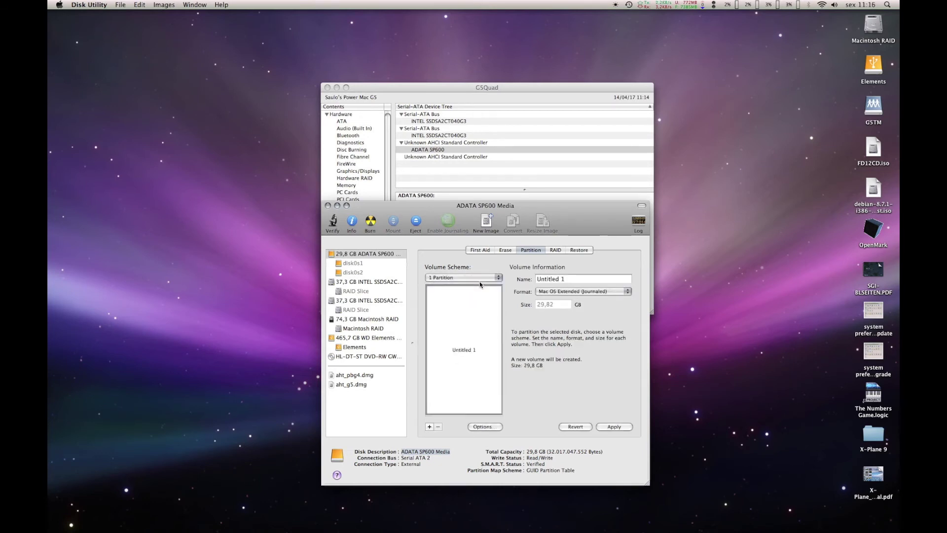
left_click_drag(568, 277, 527, 274)
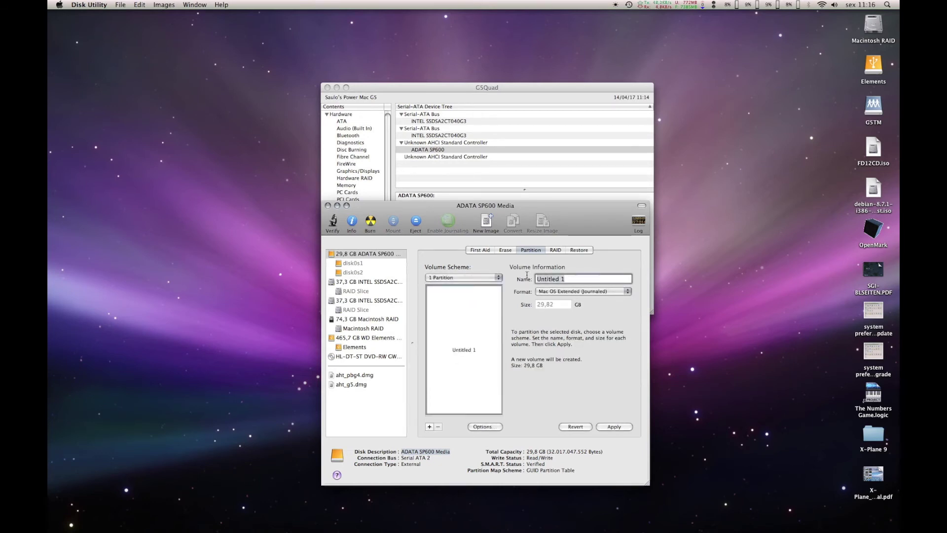
type("PCI SATA")
left_click(611, 427)
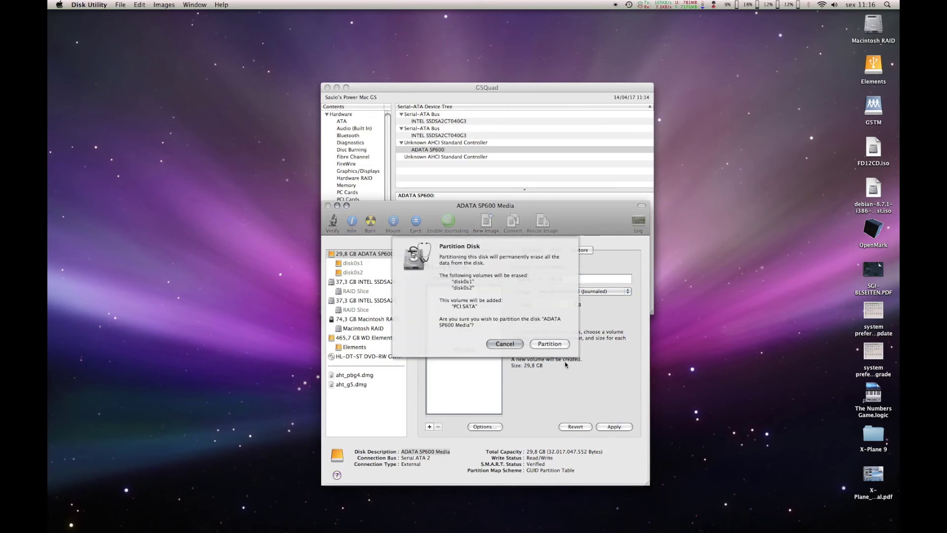
left_click(550, 344)
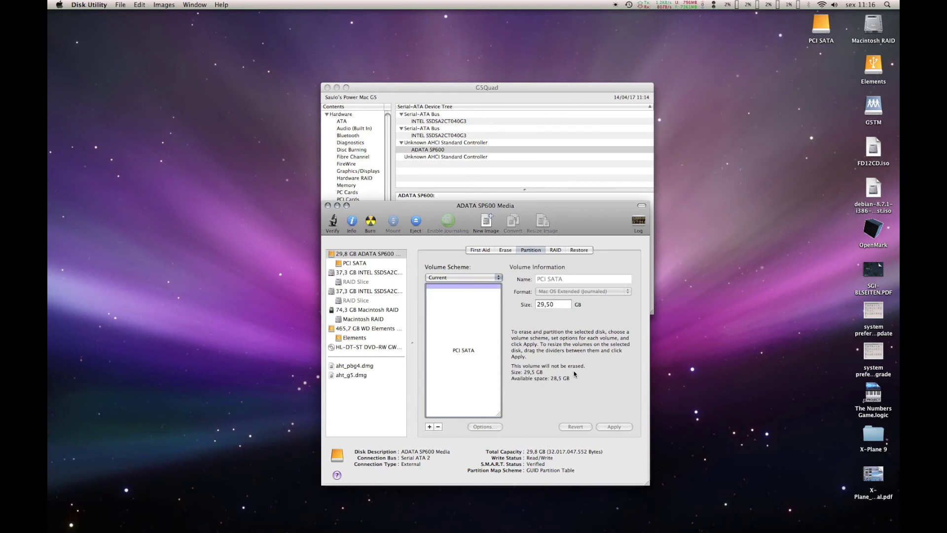
key("super+q")
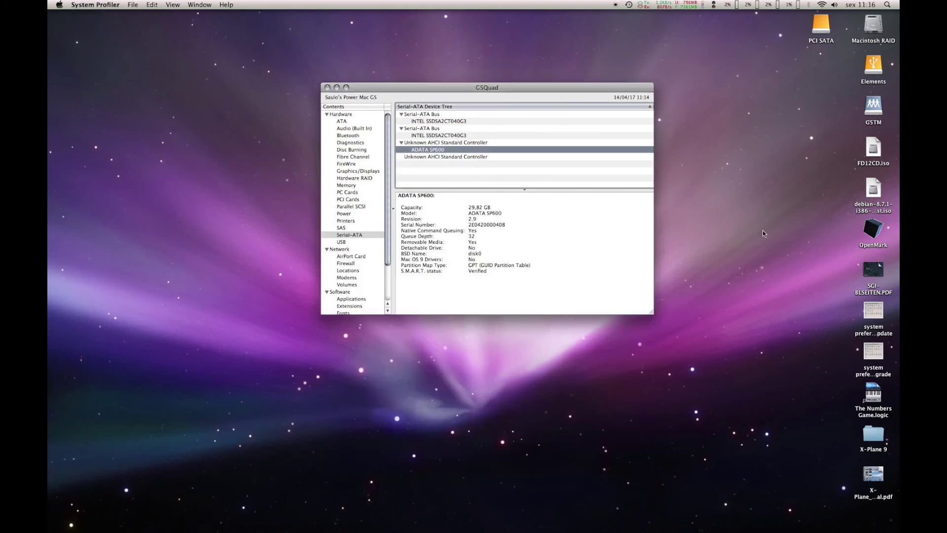
Check the file sizes of the Debian ISO, the X-Plane 9 folder and FD12CD.iso on the desktop
left_click(878, 195)
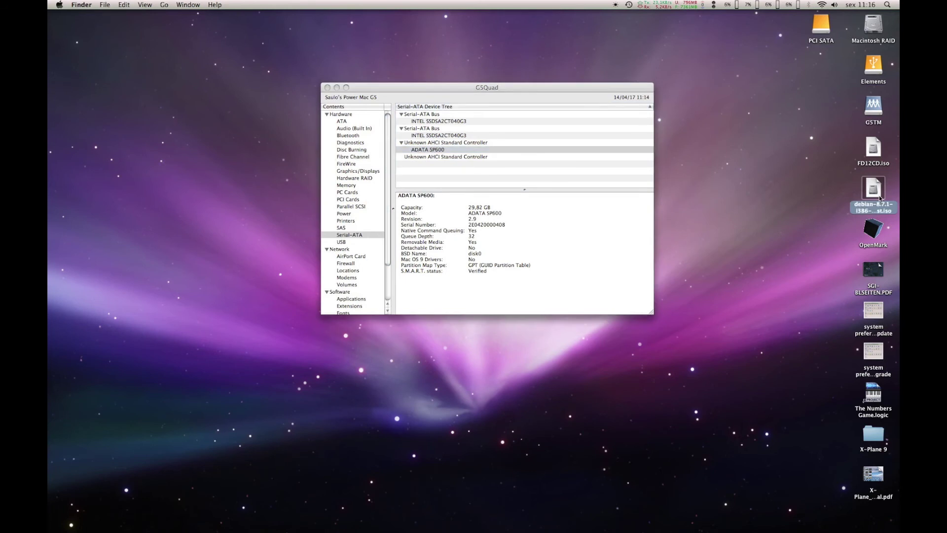
key("super+i")
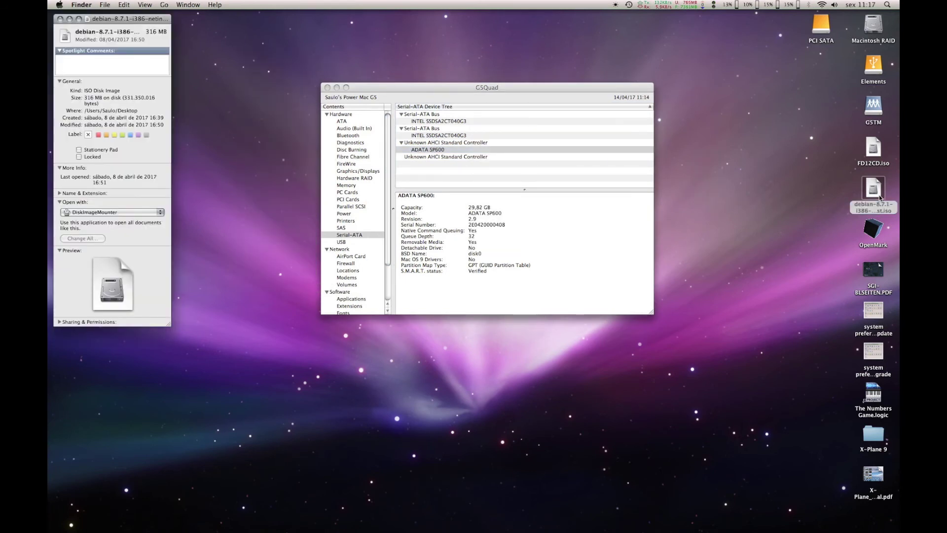
key("super+w")
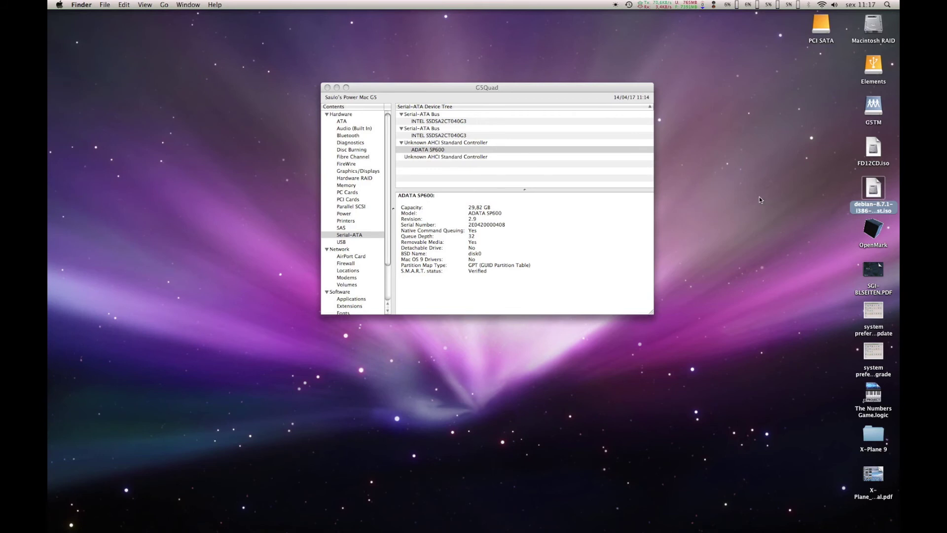
left_click(871, 438)
key("super+i")
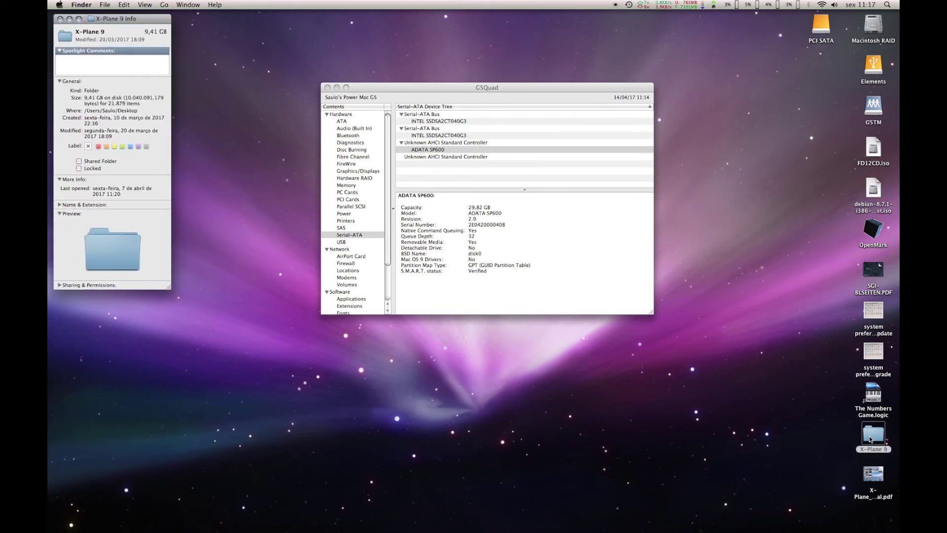
key("super+w")
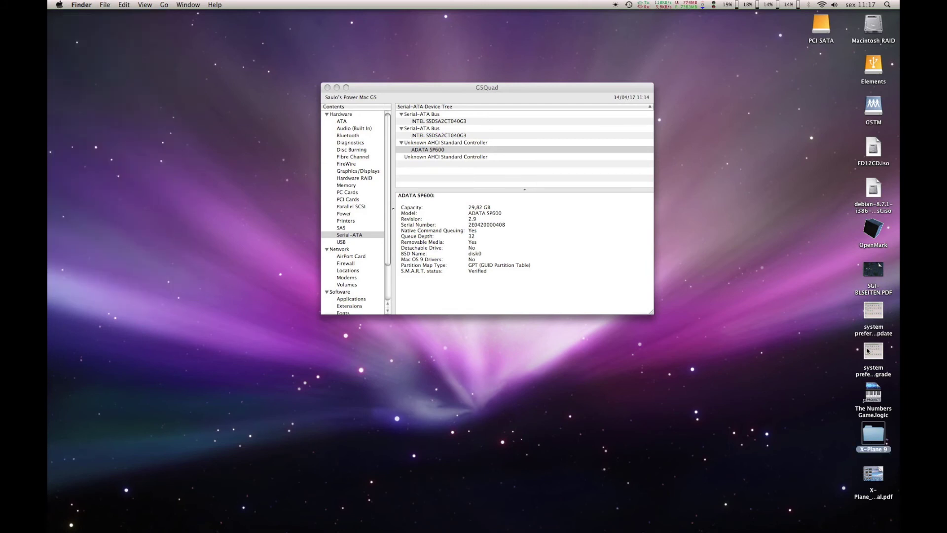
left_click(879, 196)
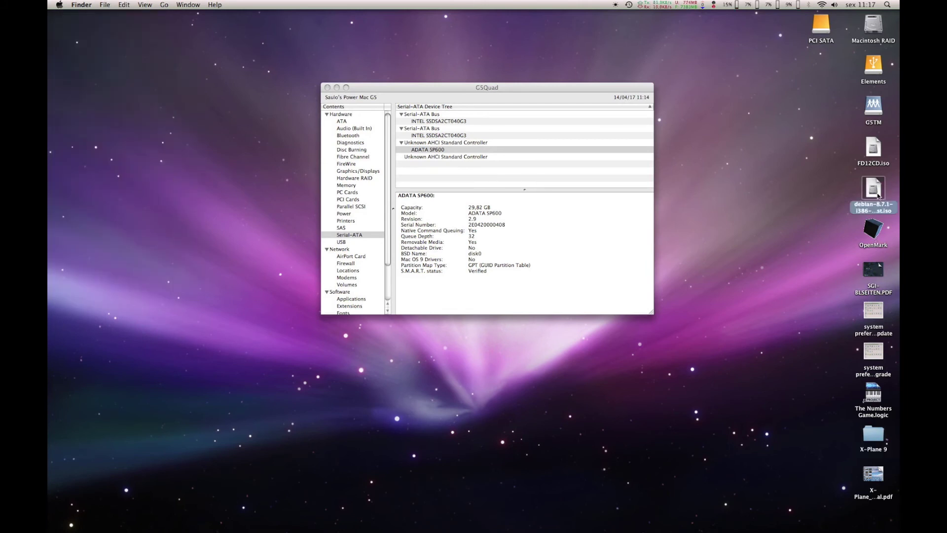
left_click(874, 154)
key("super+i")
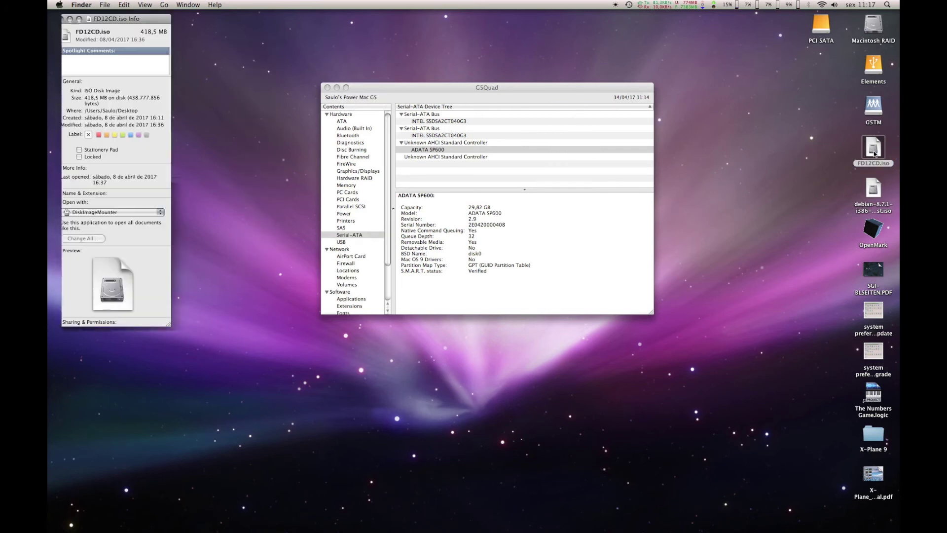
key("super+w")
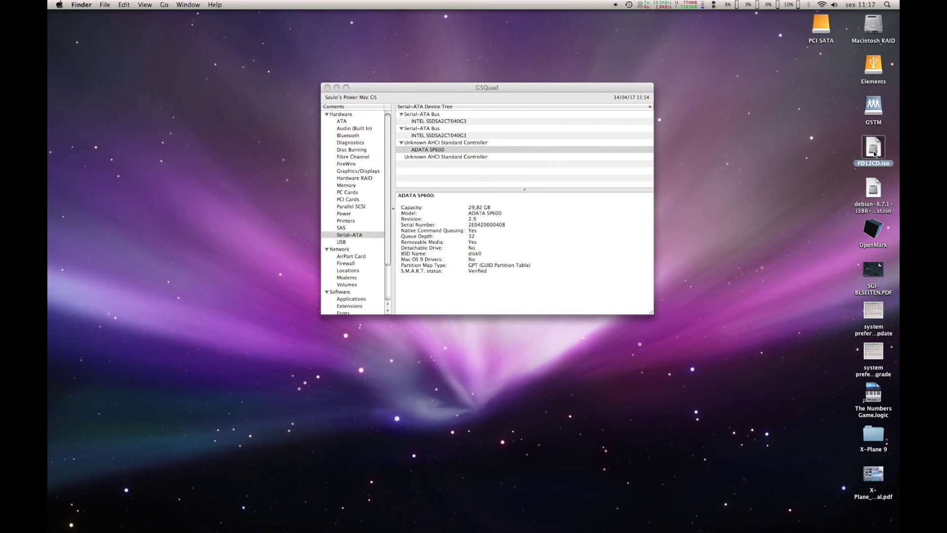
Open the PCI SATA volume in a Finder window and display disk activity in Activity Monitor
double_click(828, 30)
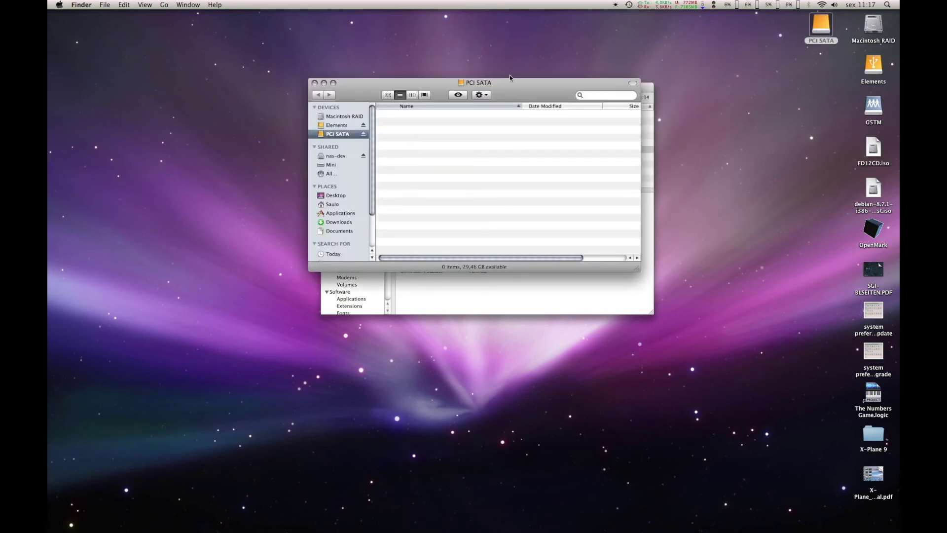
left_click(886, 6)
type("activi")
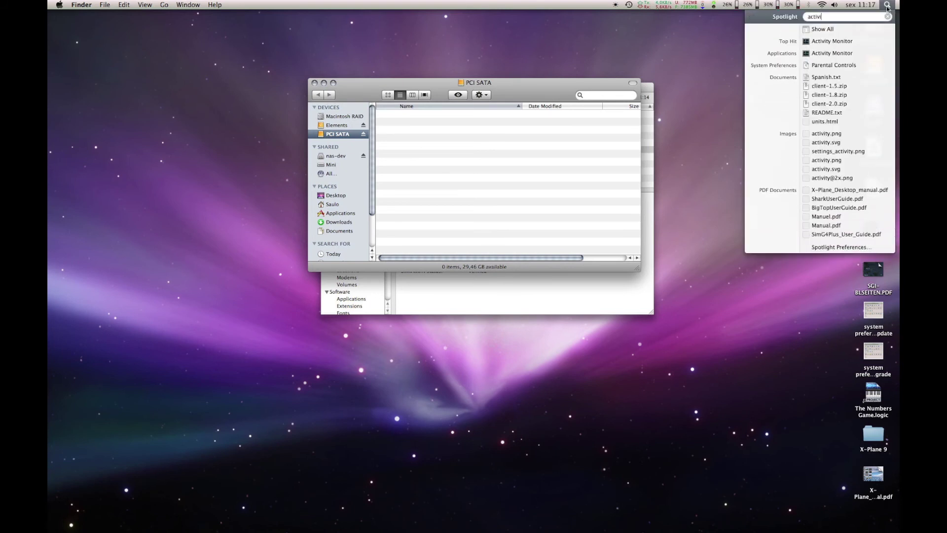
key("Return")
left_click(861, 4)
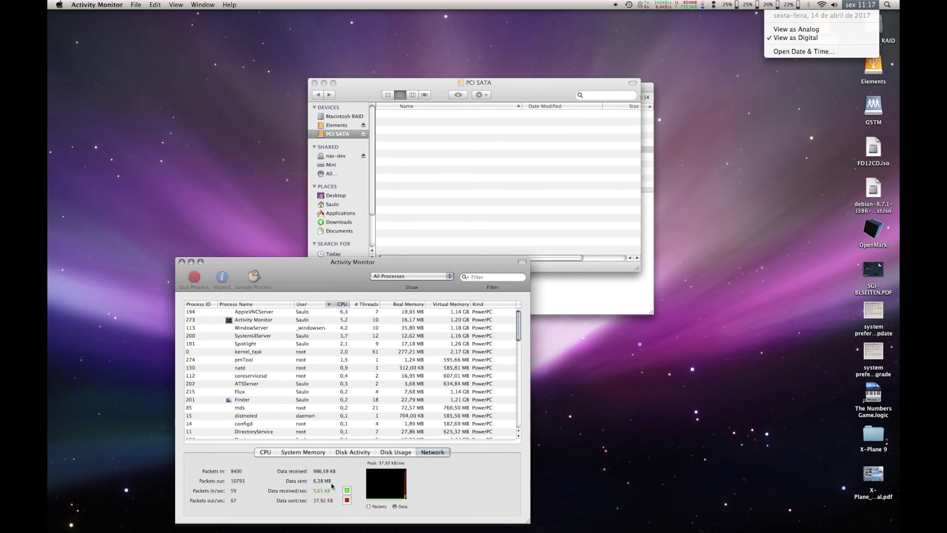
left_click(359, 453)
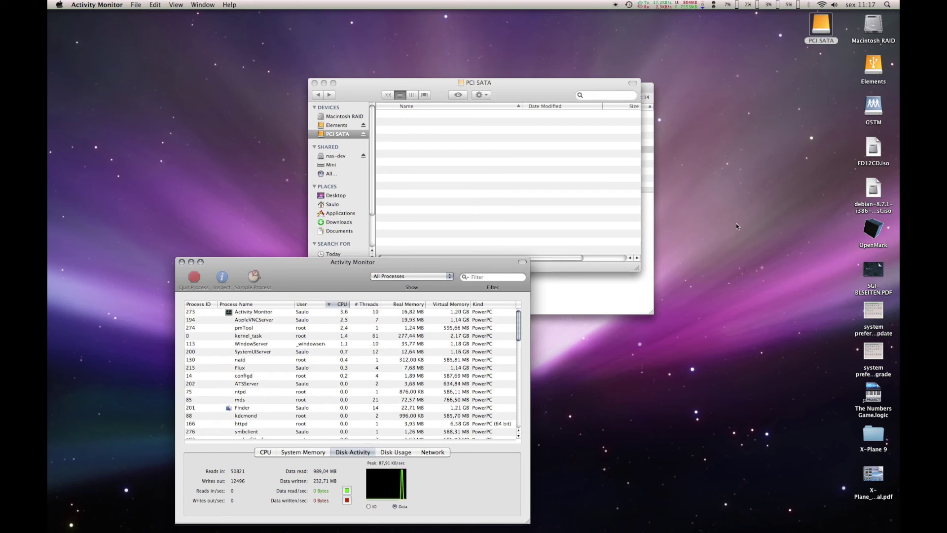
Copy FD12CD.iso and debian-8.7.1-i386-netinst.iso from the desktop to the PCI SATA volume
left_click_drag(846, 144, 570, 191)
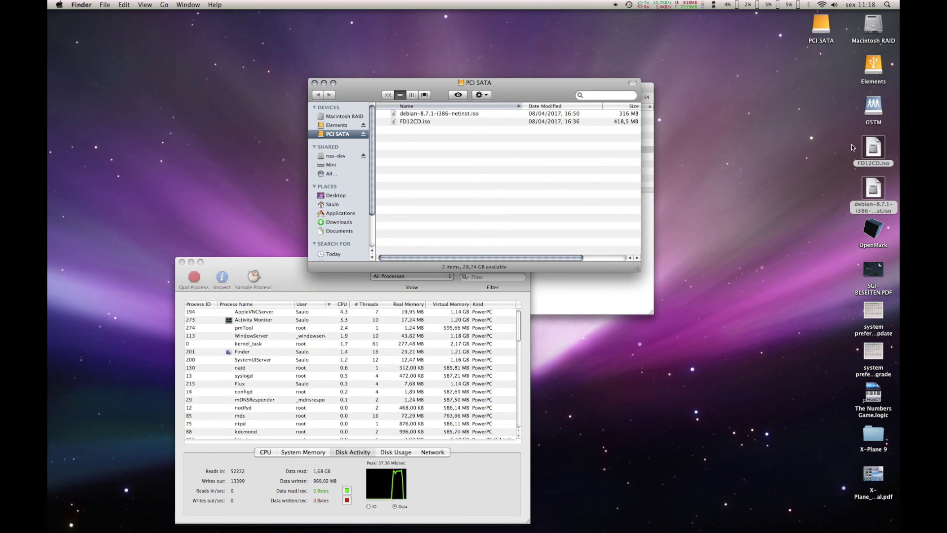
Remove the two ISO files from the desktop and copy debian-8.7.1-i386-netinst.iso and FD12CD.iso from the PCI SATA volume back to it
left_click_drag(841, 143, 452, 142)
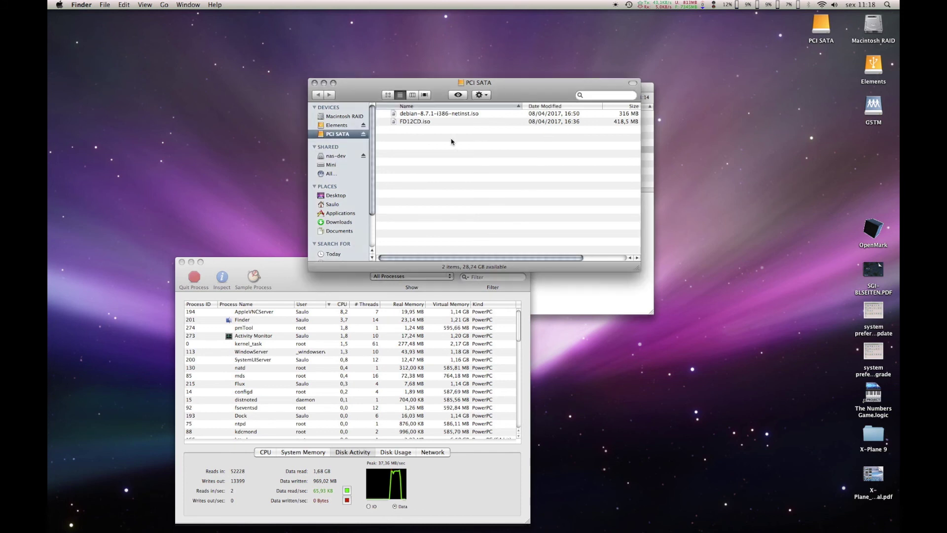
left_click(422, 114)
left_click(420, 122, "shift")
left_click_drag(437, 126, 763, 155)
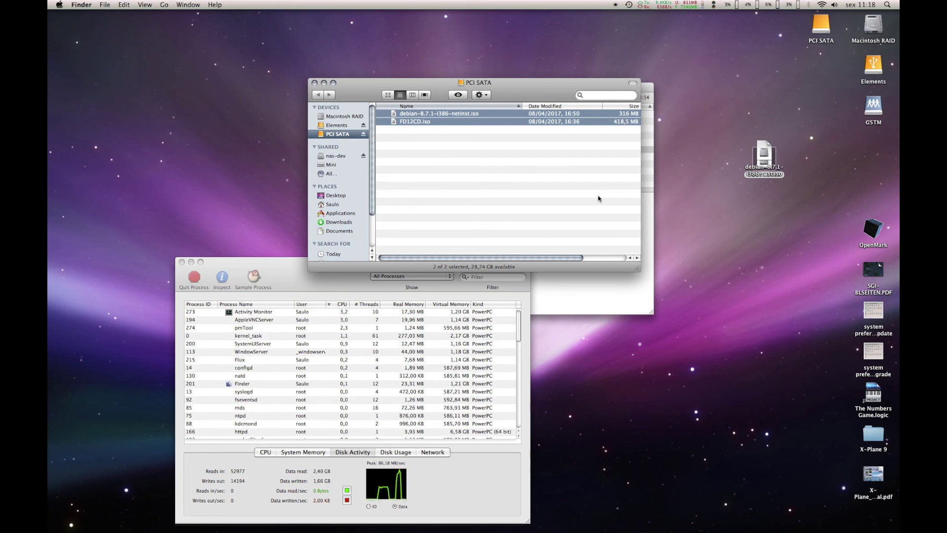
Close the PCI SATA window and dismiss the System Profiler and Activity Monitor windows so that only the desktop is left
left_click(598, 198)
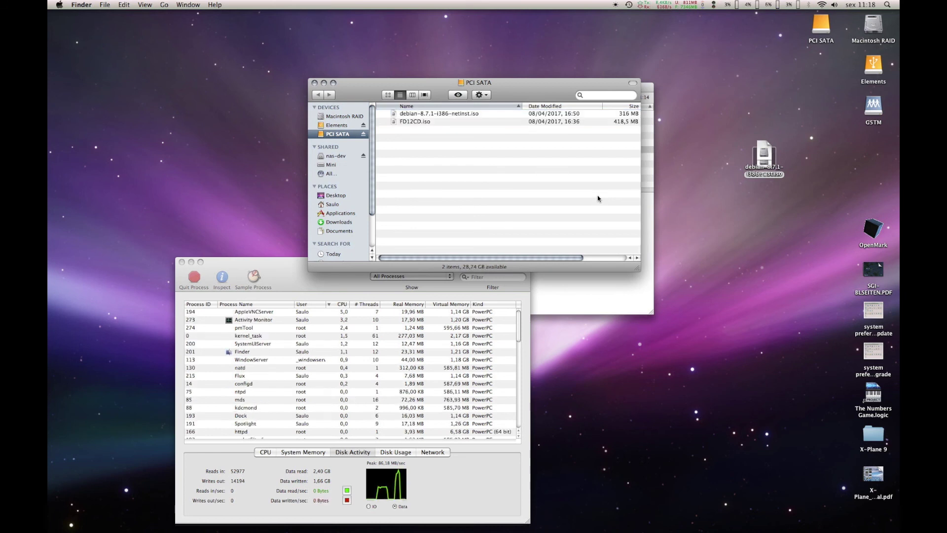
key("super+w")
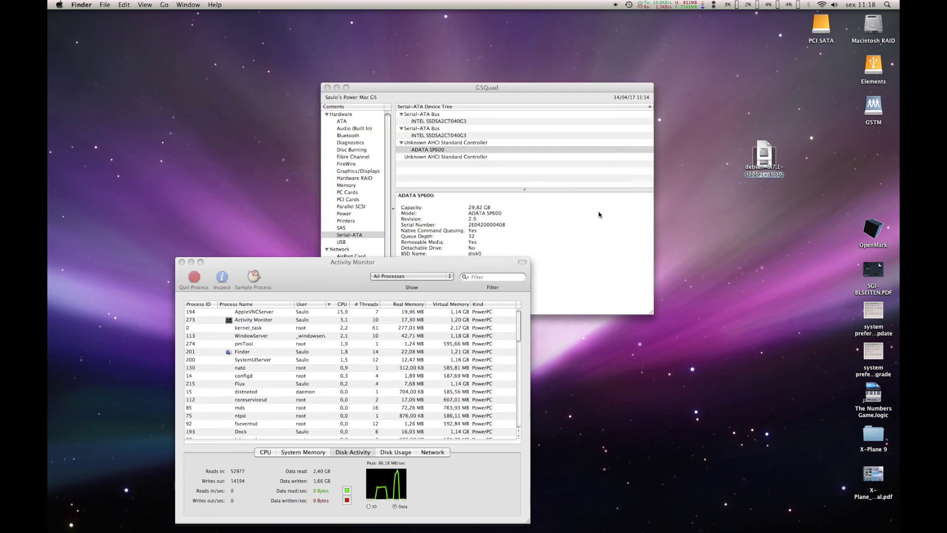
left_click(599, 214)
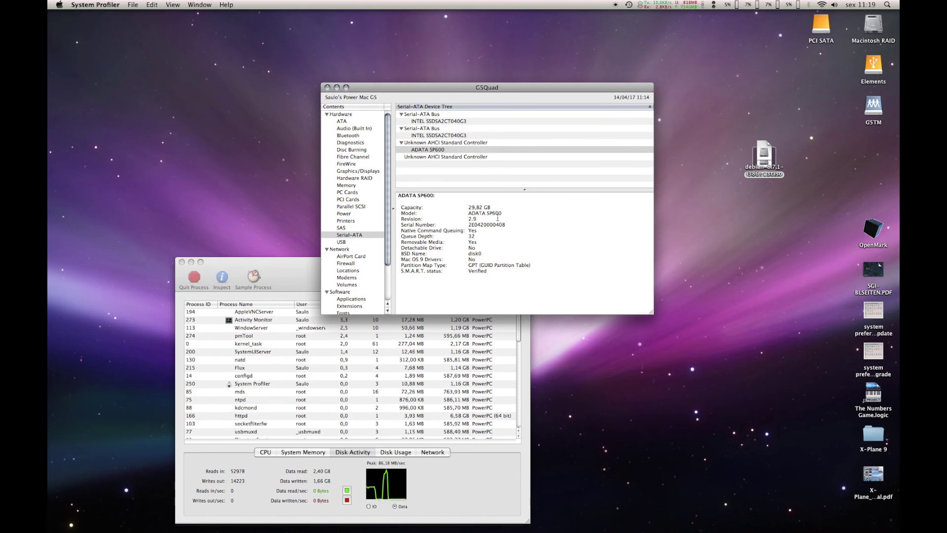
key("super+Tab")
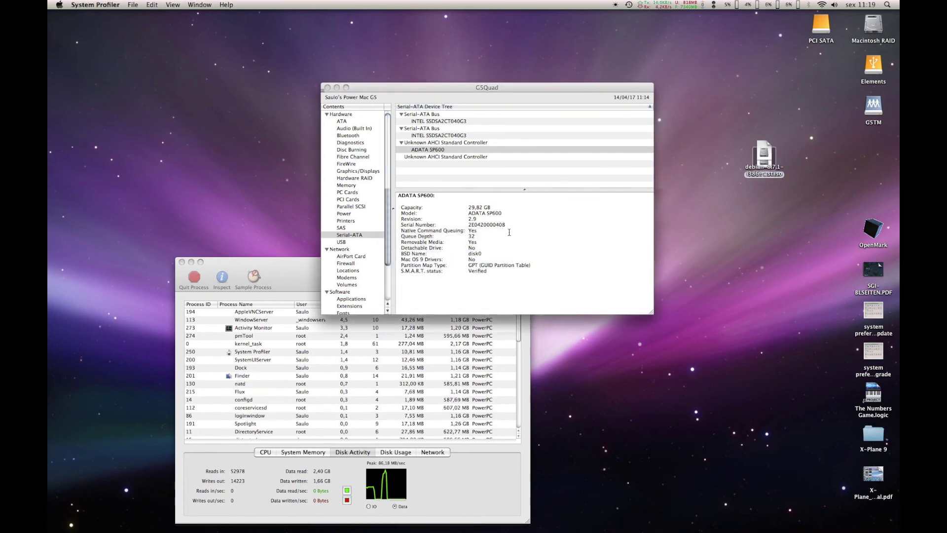
key("super+h")
left_click(474, 296)
key("super+h")
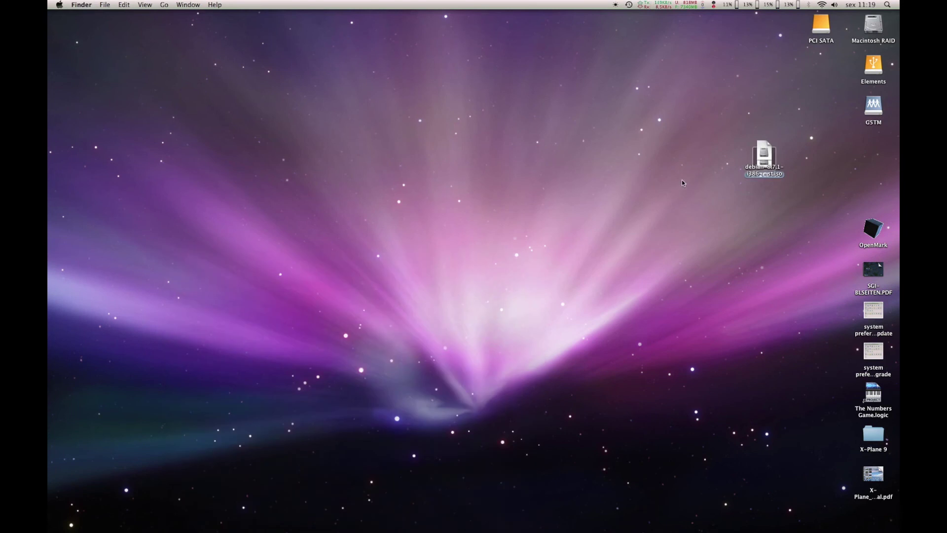
Move the two copied ISO files from the desktop to the Trash and shut down the Mac
left_click_drag(730, 133, 760, 160)
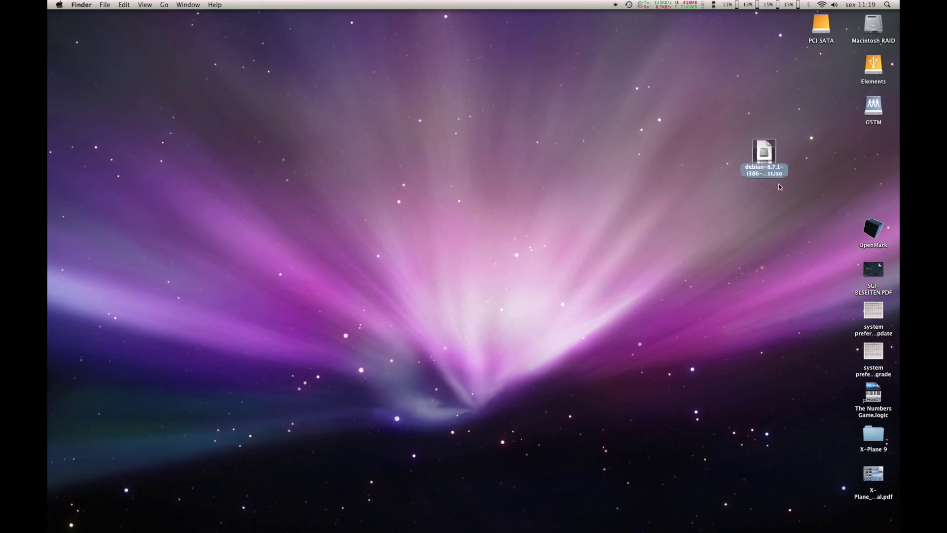
key("super+BackSpace")
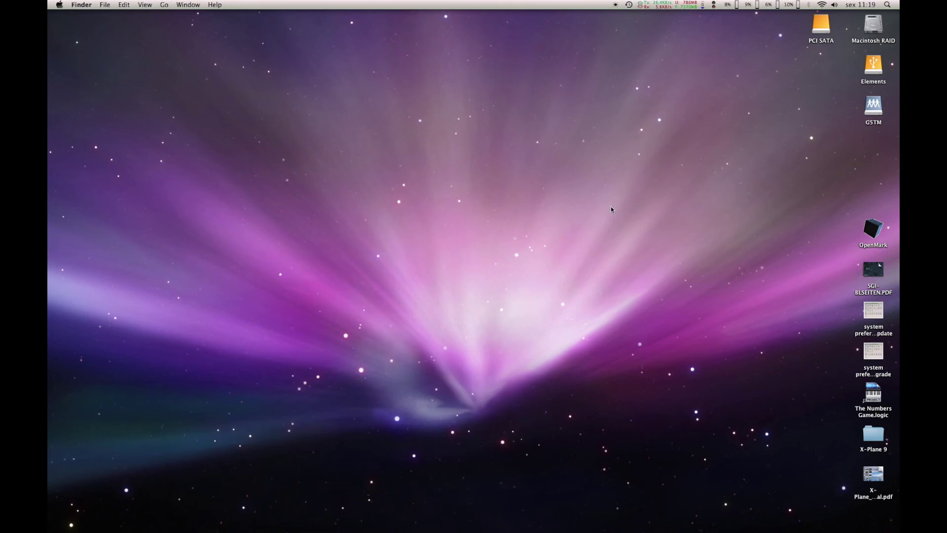
left_click(59, 5)
left_click(77, 113)
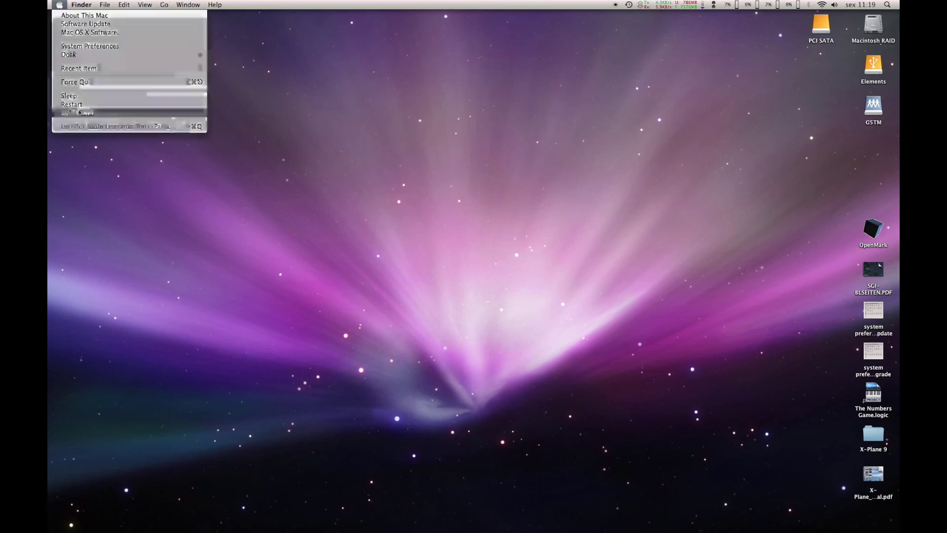